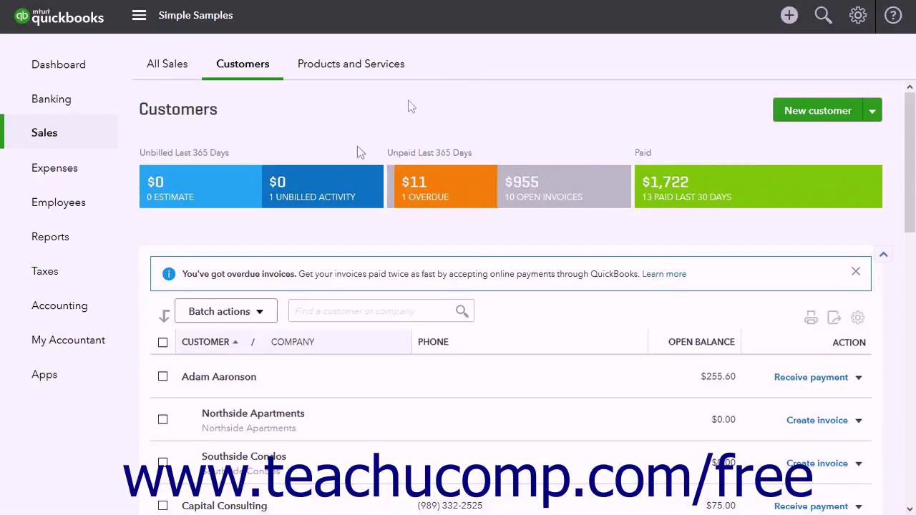
Step: Open the overdue customer's detail page and bring up the Create menu
click(212, 386)
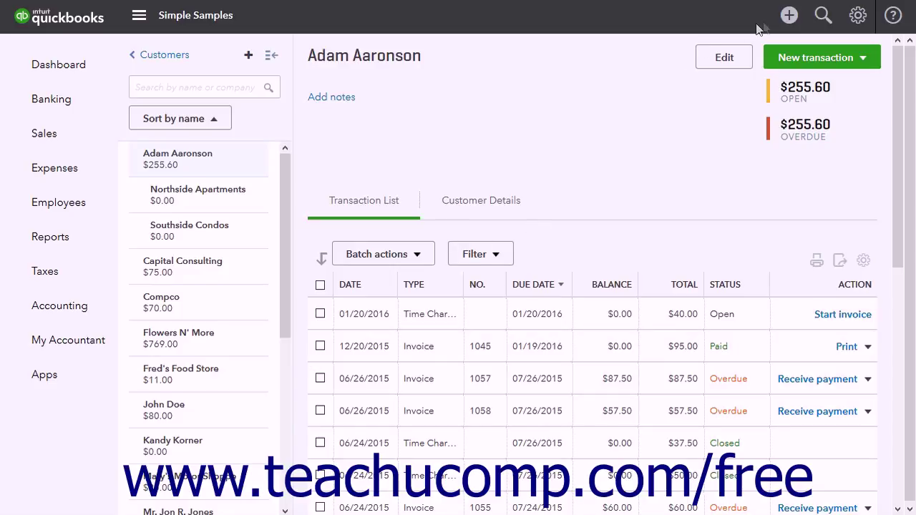
click(786, 18)
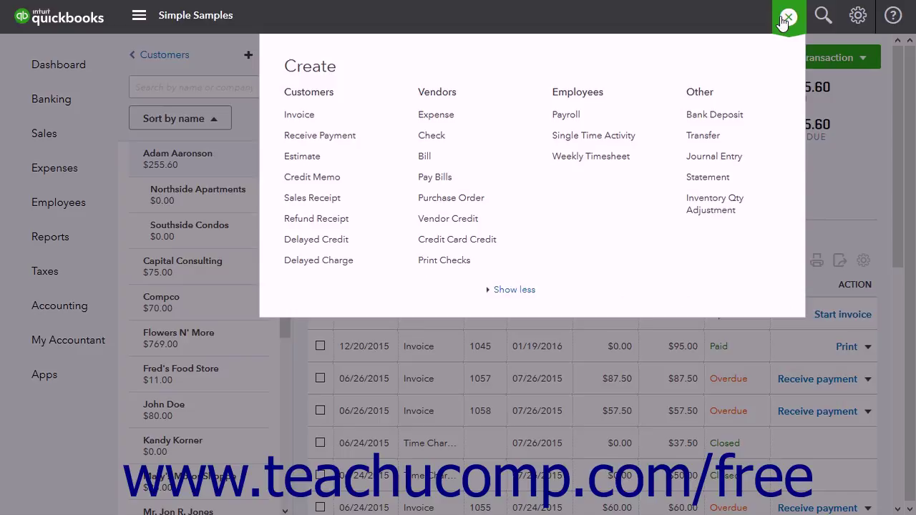
Step: Start Journal Entry #149 dated 08/02/2017 and open line 1's account list
click(708, 159)
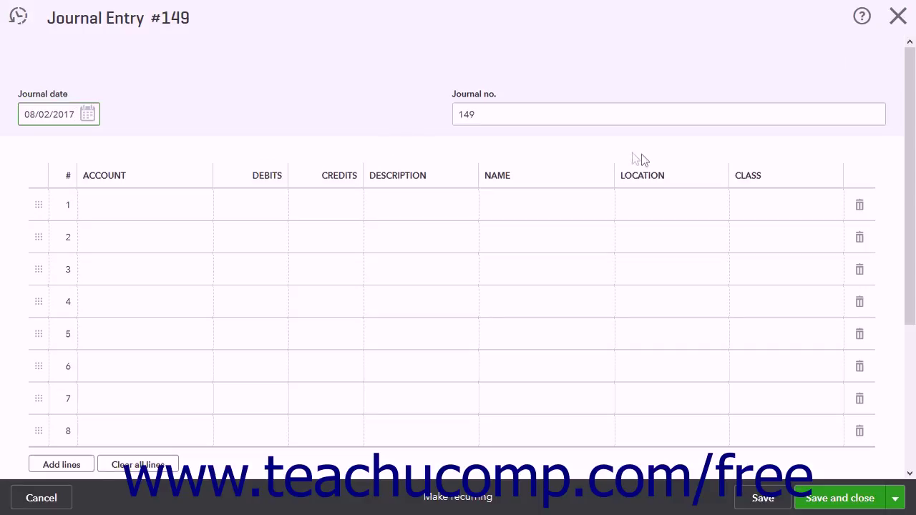
click(192, 217)
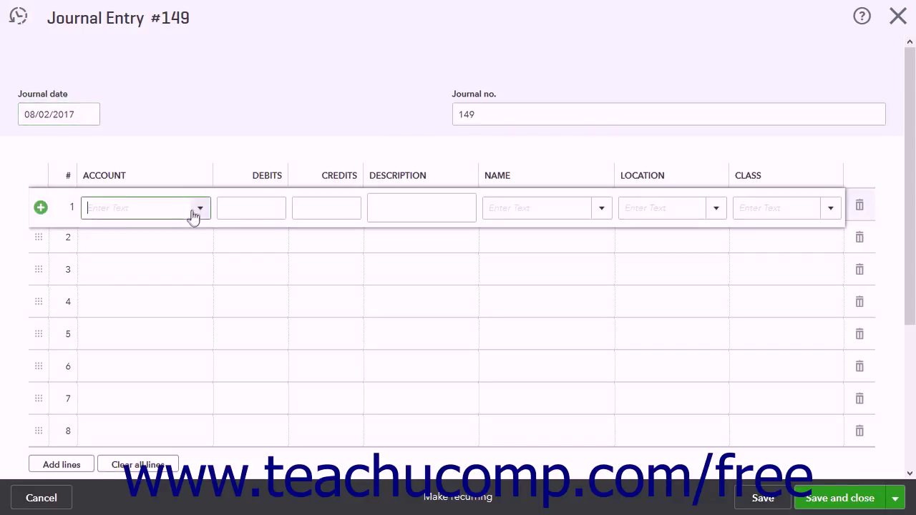
click(201, 210)
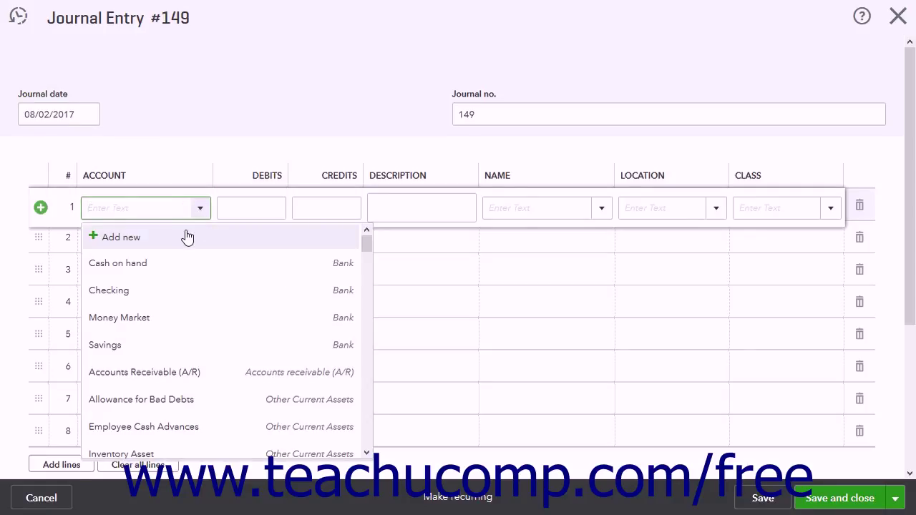
Step: Define a new account in category Other Current Assets with detail type Allowance for Bad Debts
click(187, 237)
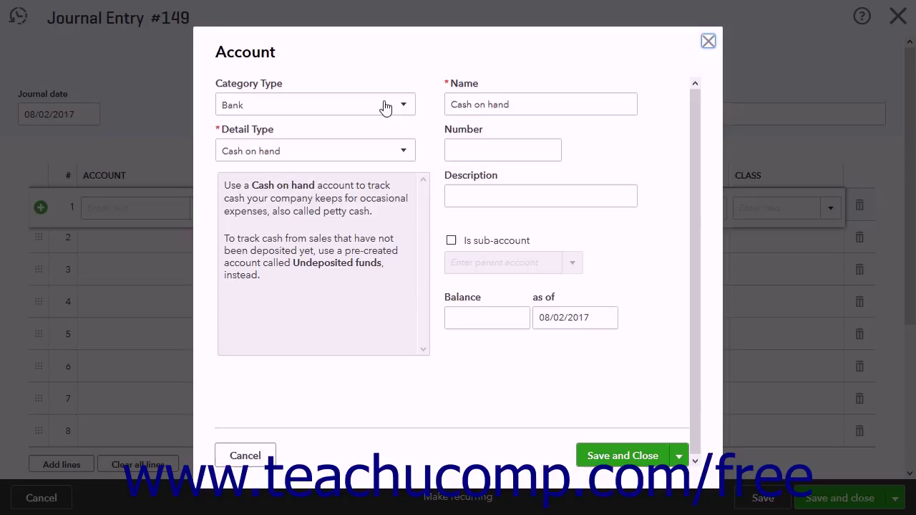
click(403, 105)
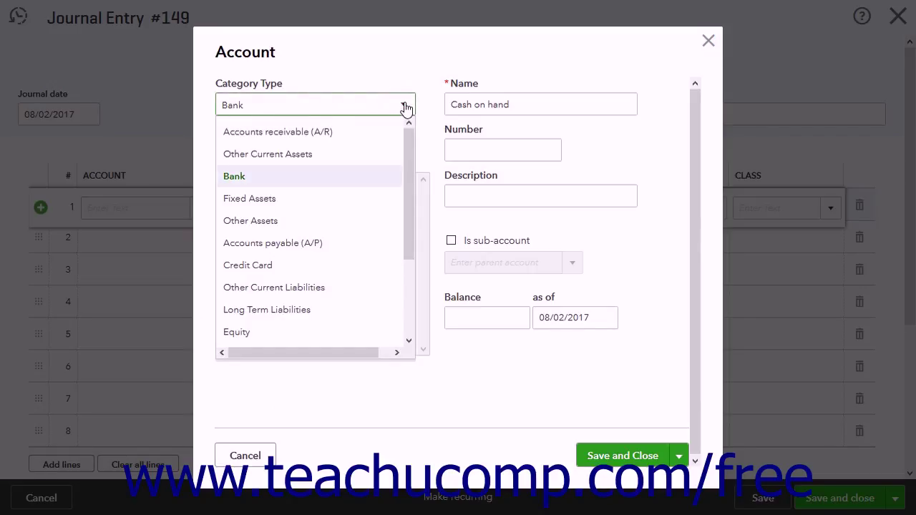
click(336, 154)
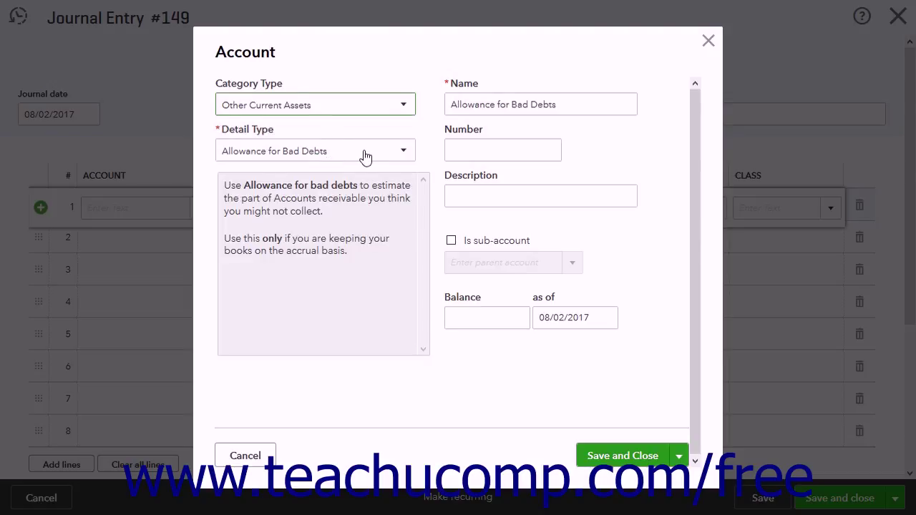
click(403, 153)
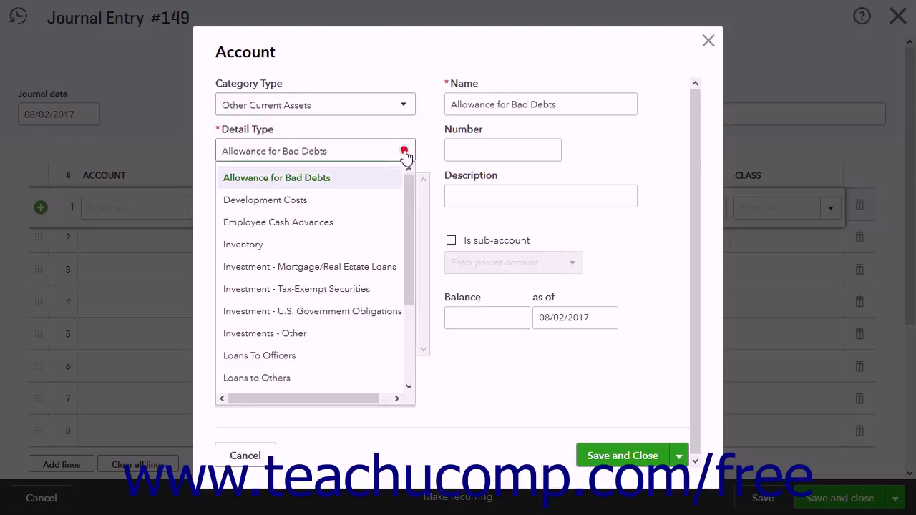
click(356, 186)
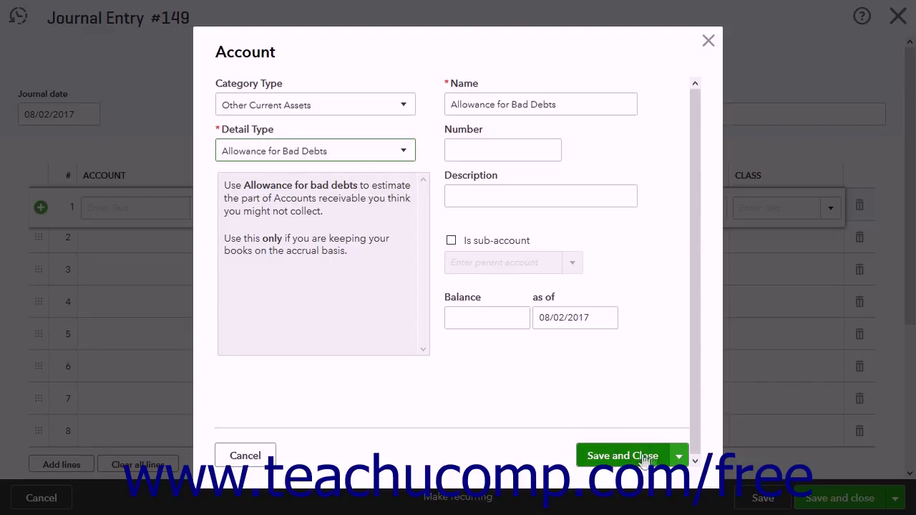
click(707, 41)
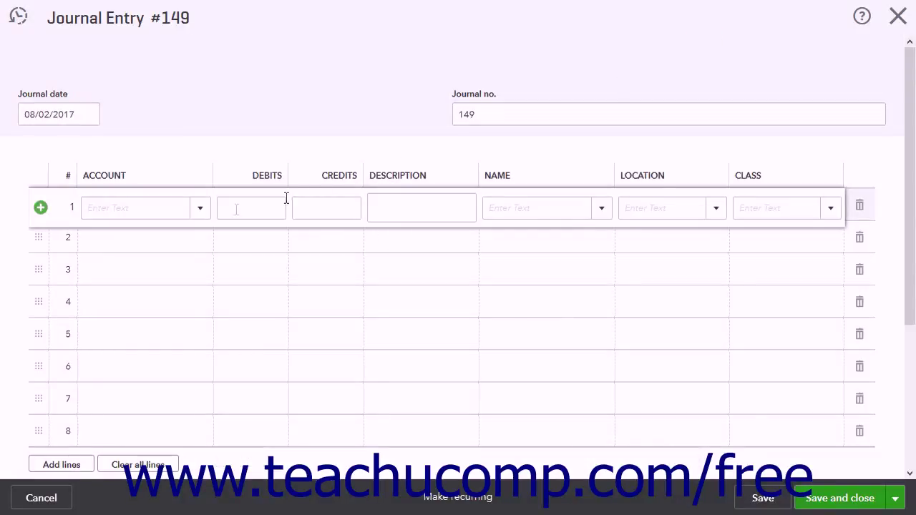
Step: Credit Allowance for Bad Debts 255.60 on line 1, tagged to the overdue customer
click(202, 211)
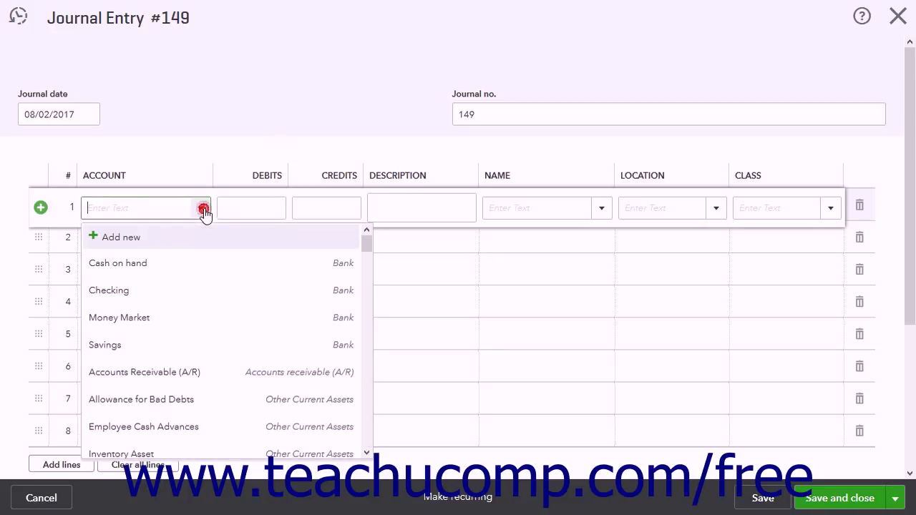
click(191, 398)
click(312, 207)
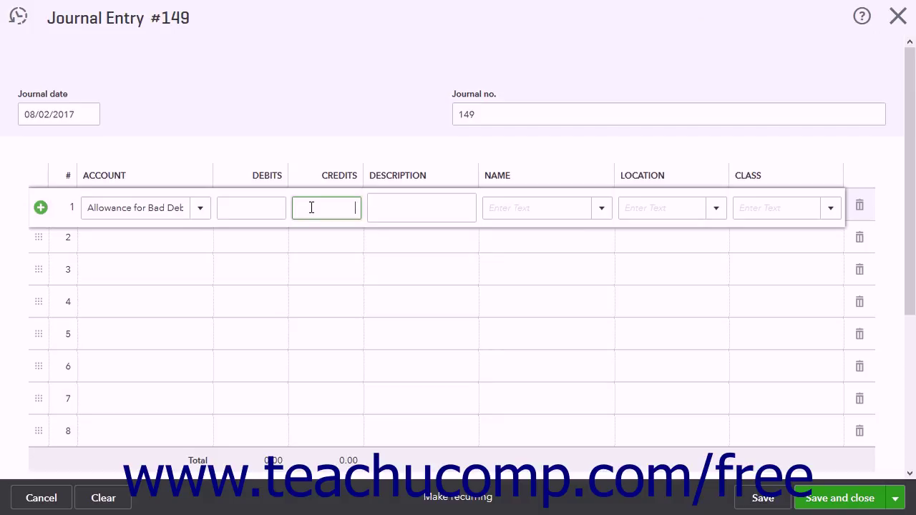
text(255.60)
click(604, 208)
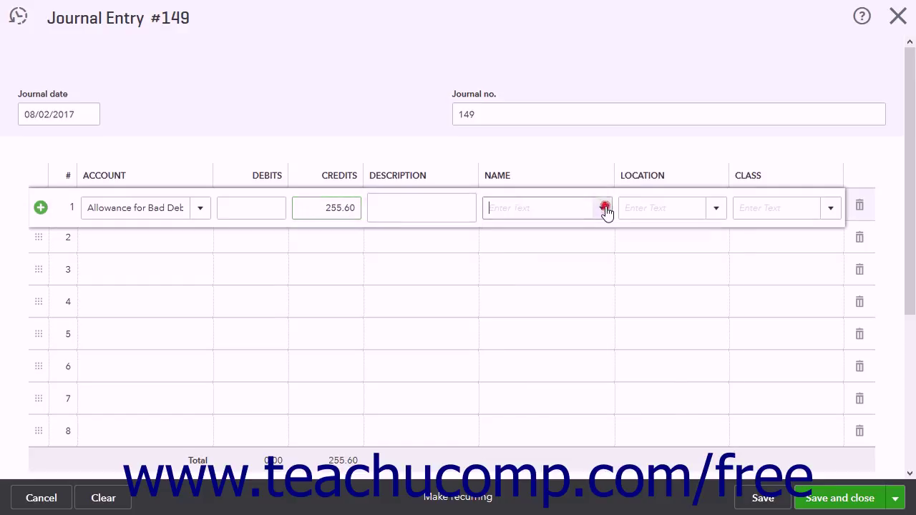
click(569, 266)
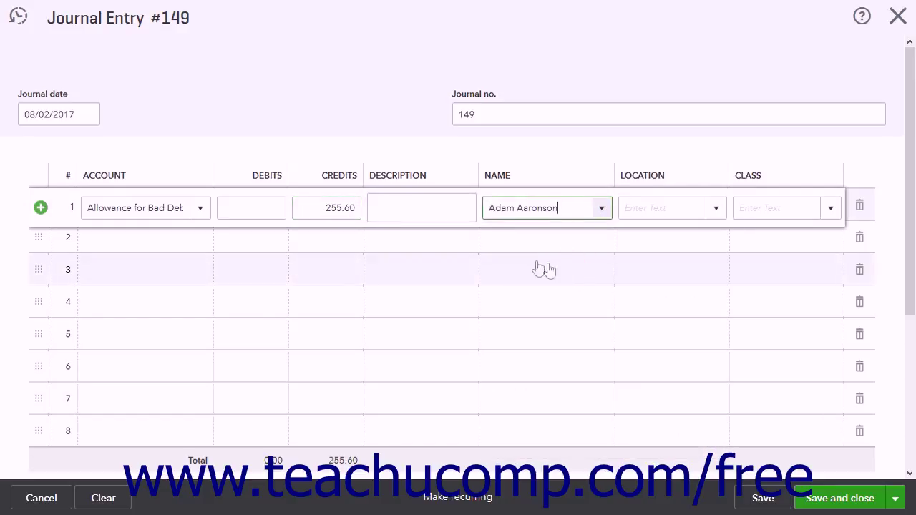
click(153, 249)
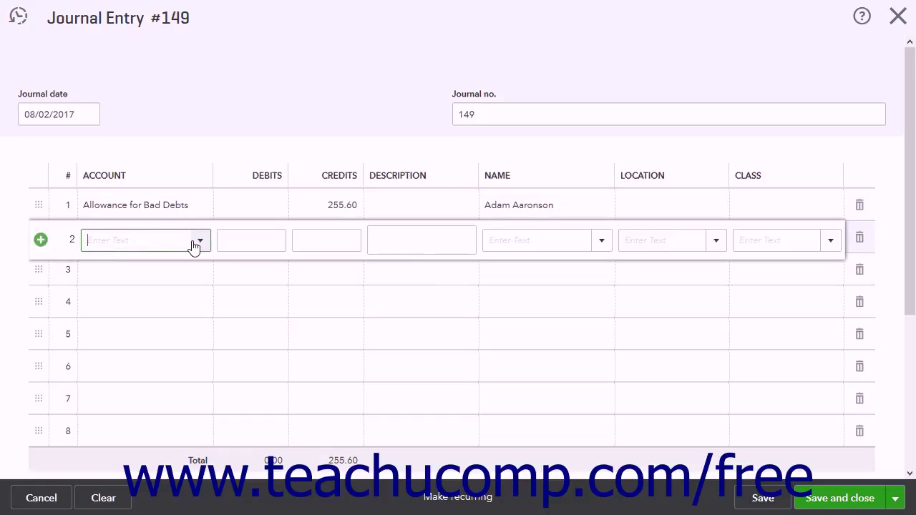
Step: Create line 2's account Bad Debts, category Expenses, detail type Bad Debts
click(198, 242)
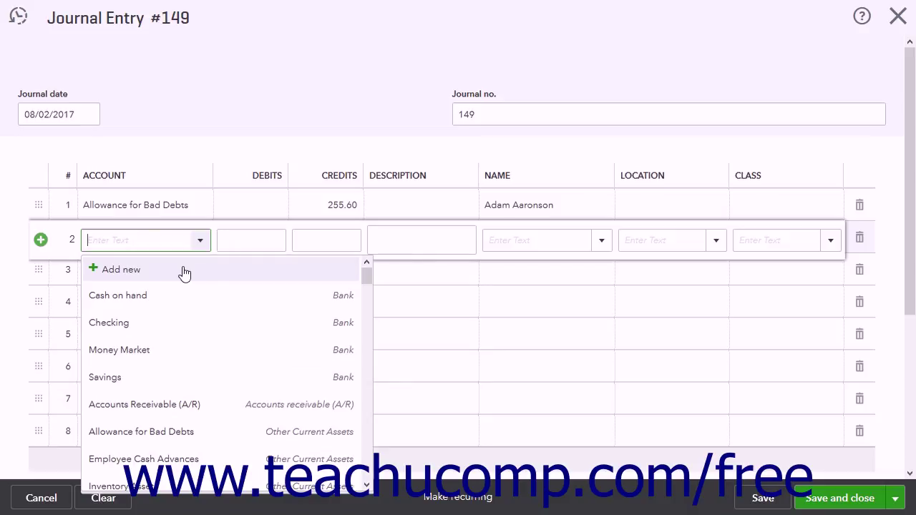
click(183, 270)
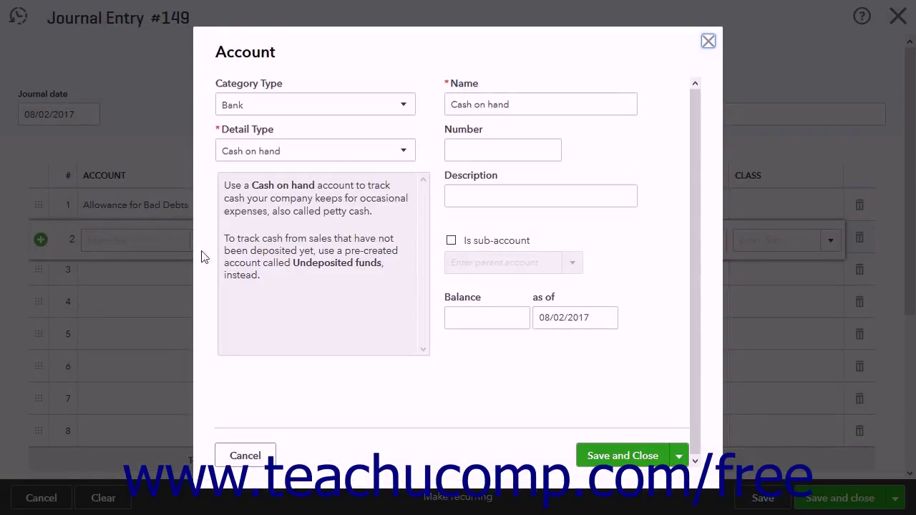
click(403, 108)
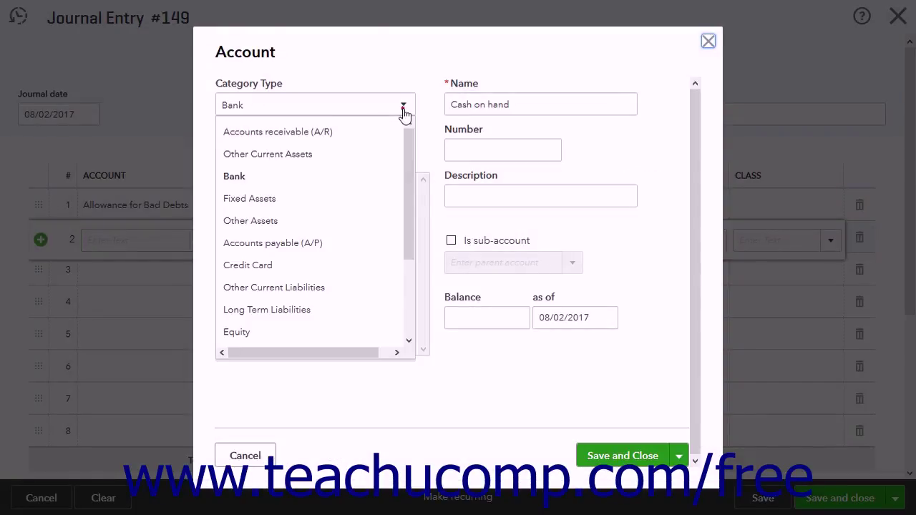
scroll(286, 287, down, 2)
click(286, 313)
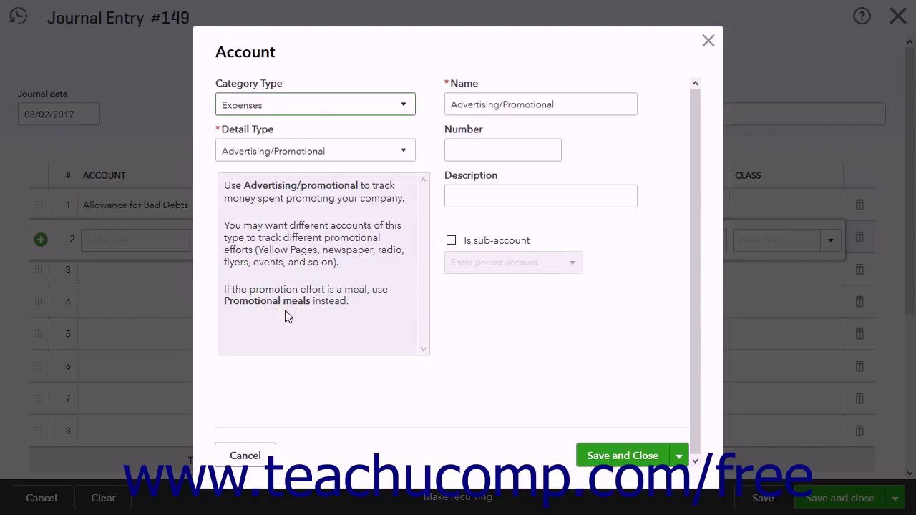
click(401, 152)
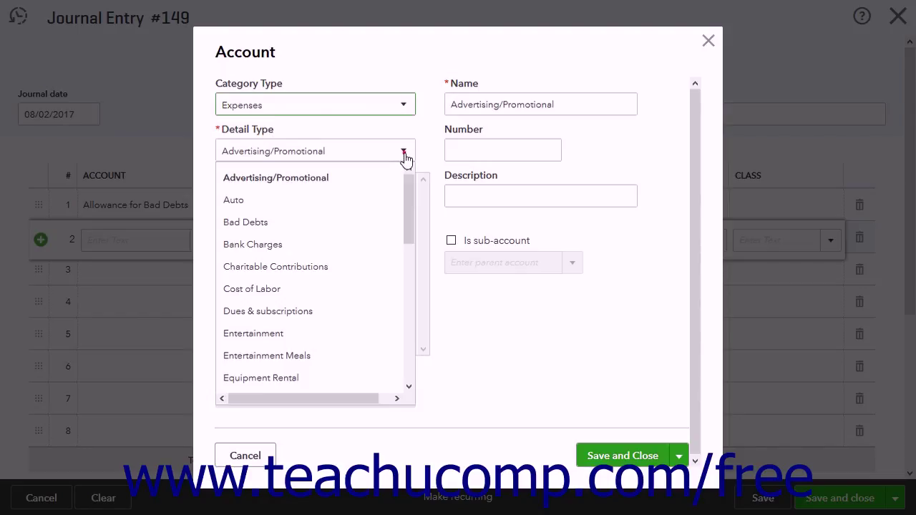
click(358, 228)
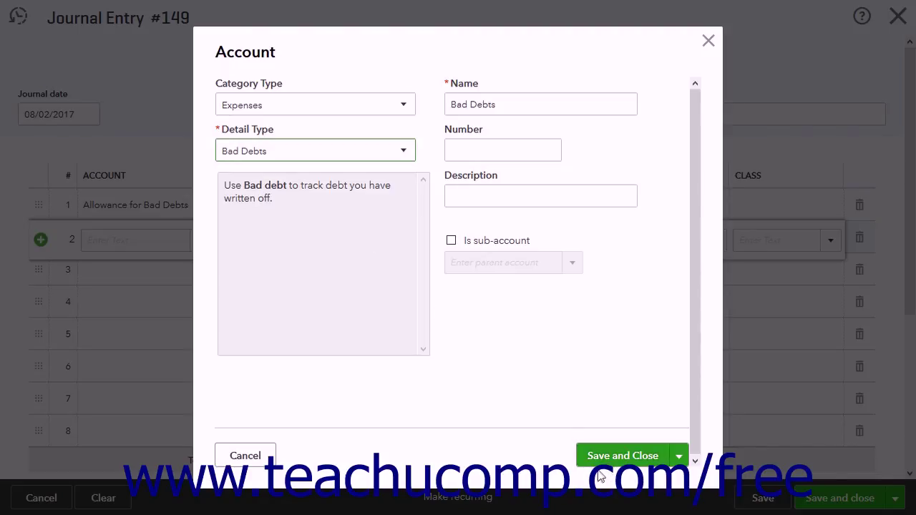
click(708, 41)
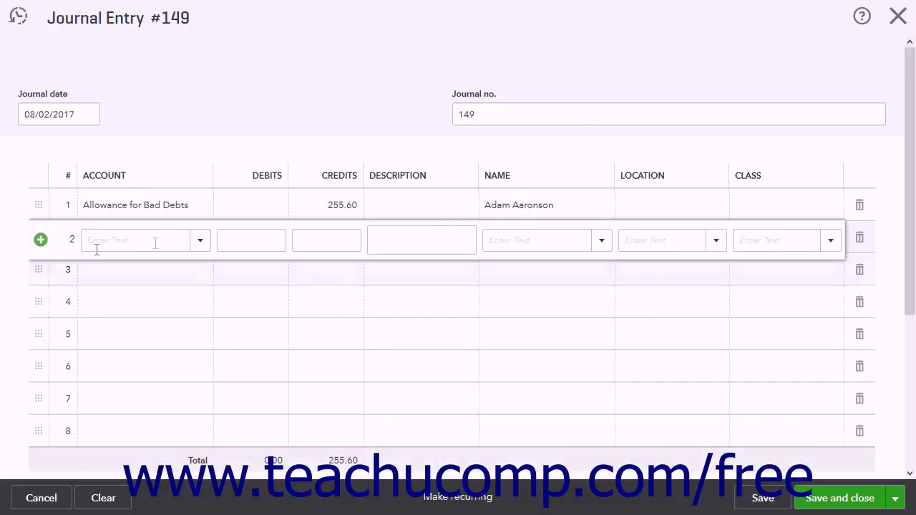
Step: Post line 2 to Bad Debts for the overdue customer and save Journal Entry #149
click(198, 244)
scroll(165, 343, down, 10)
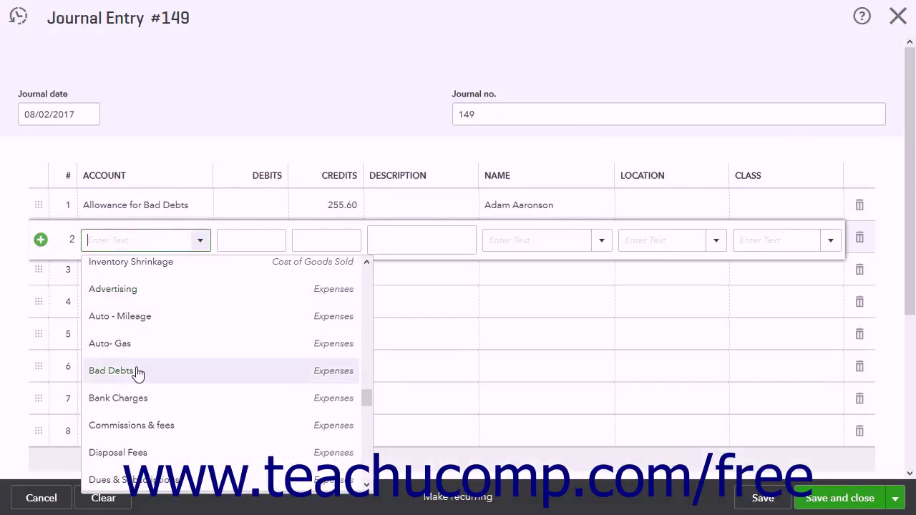
click(135, 373)
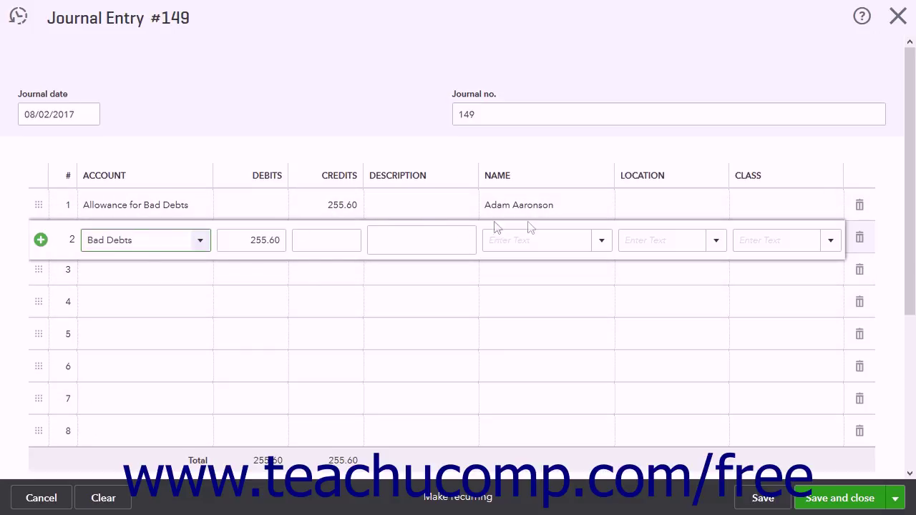
click(598, 241)
click(567, 298)
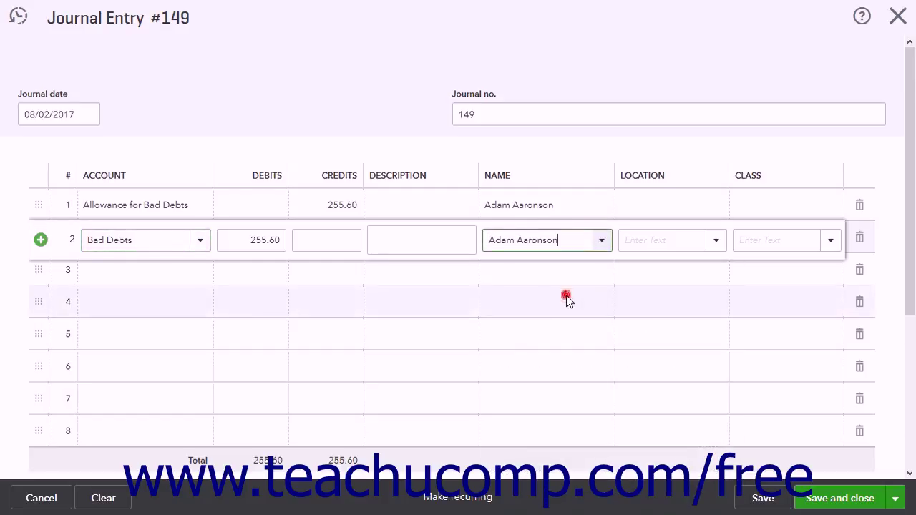
scroll(462, 311, down, 3)
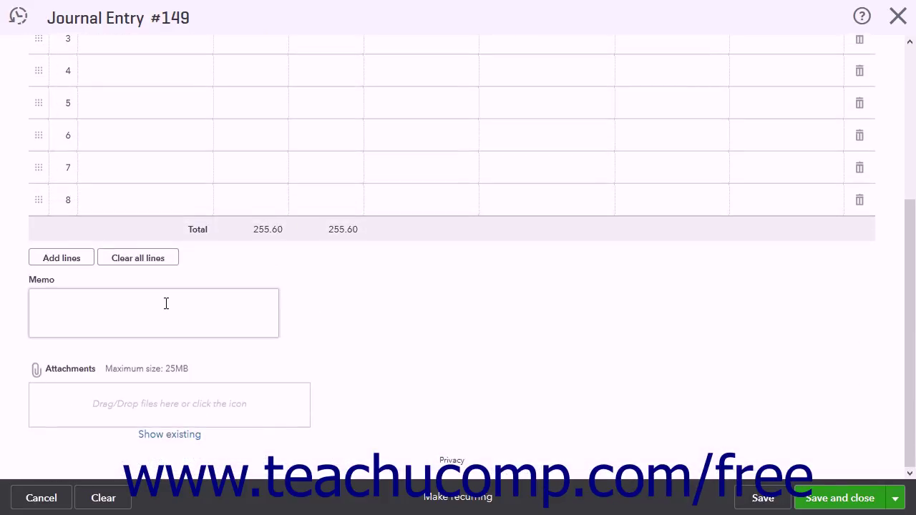
click(166, 303)
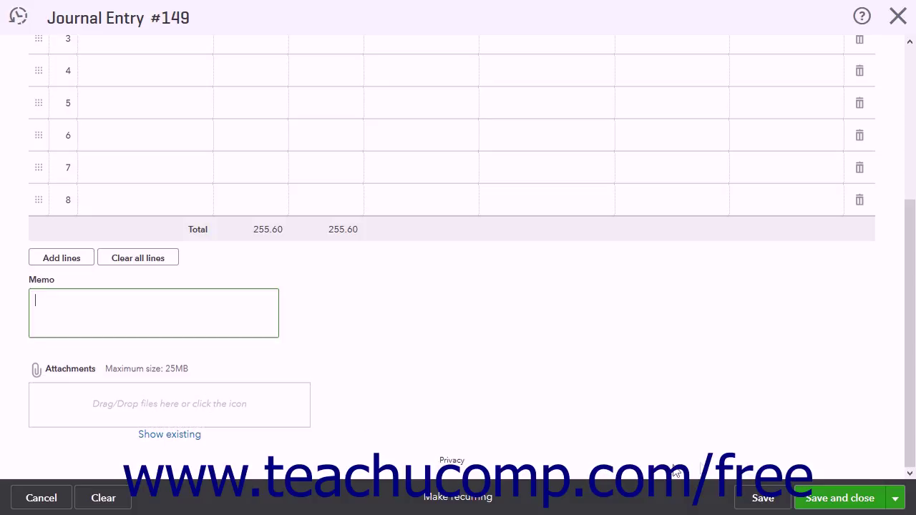
click(825, 499)
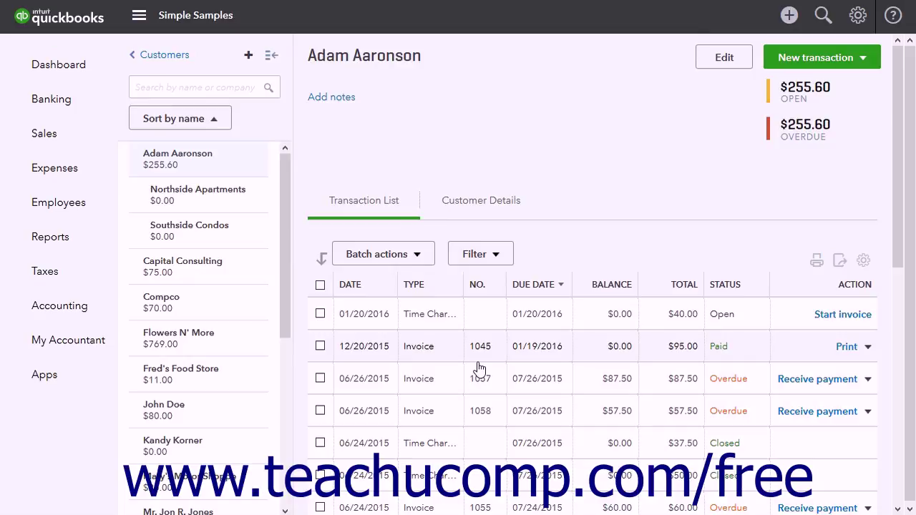
Step: Start a Receive Payment for the overdue customer, depositing to Allowance for Bad Debts
click(787, 20)
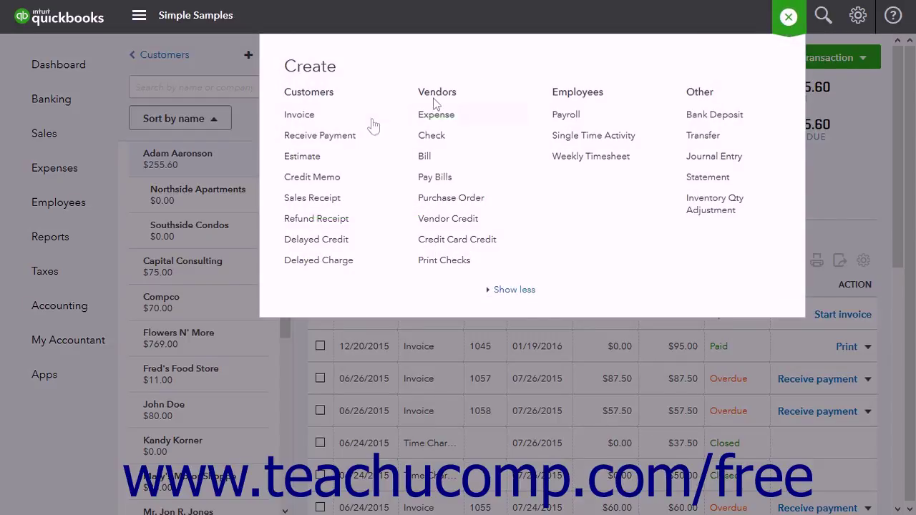
click(326, 136)
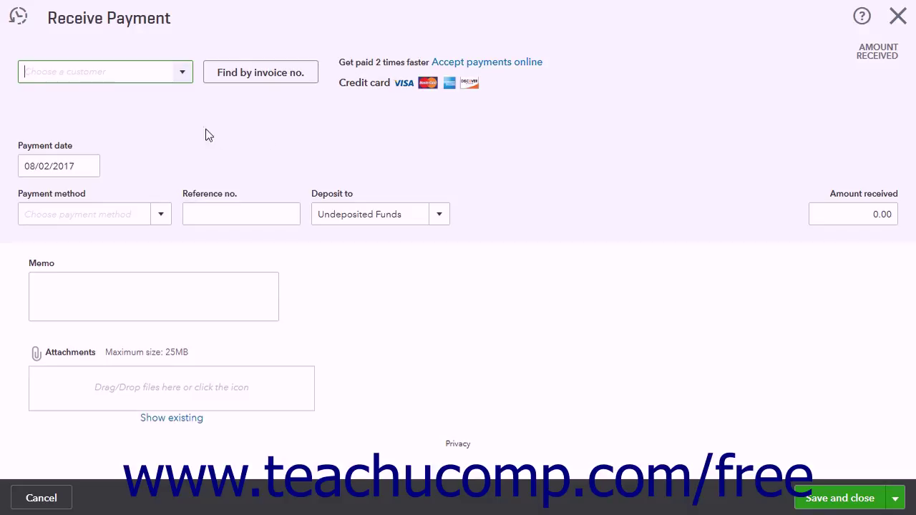
click(180, 74)
click(142, 137)
click(439, 216)
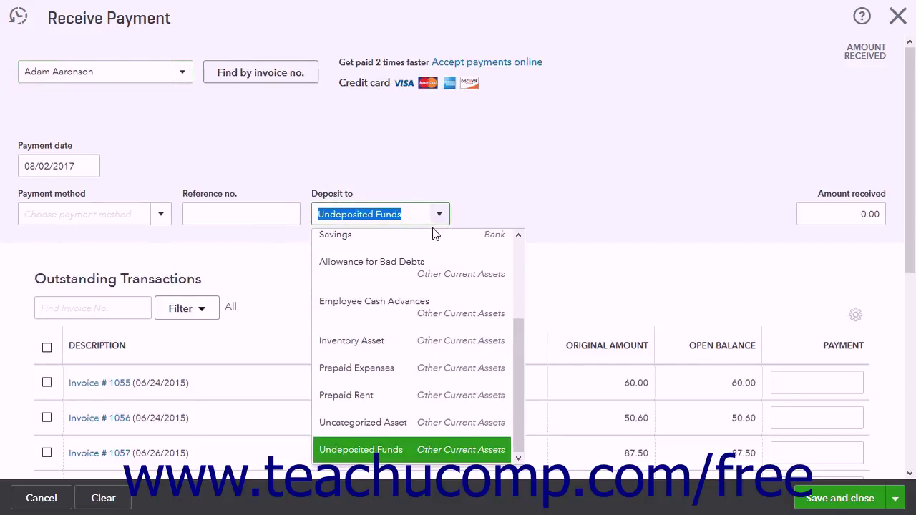
click(423, 279)
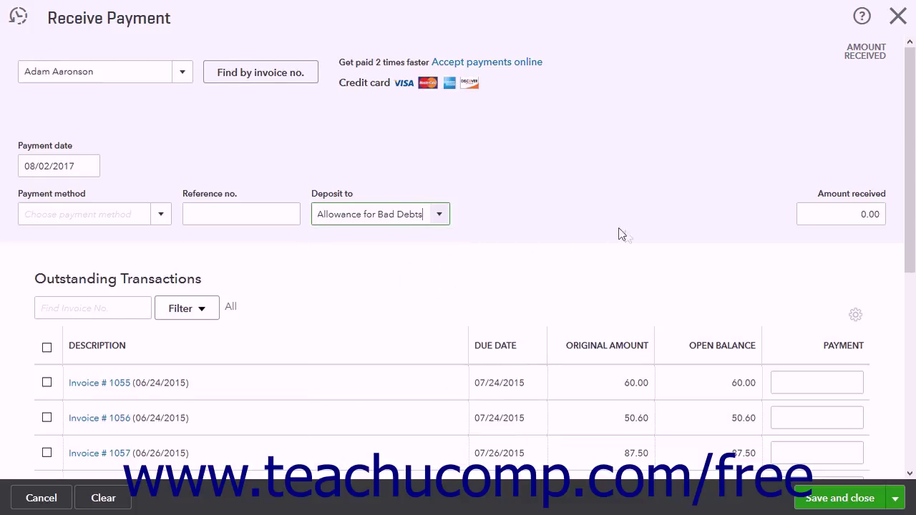
Step: Apply the payment to invoices 1055, 1056, 1057 and 1058, totalling 255.60 received
click(47, 382)
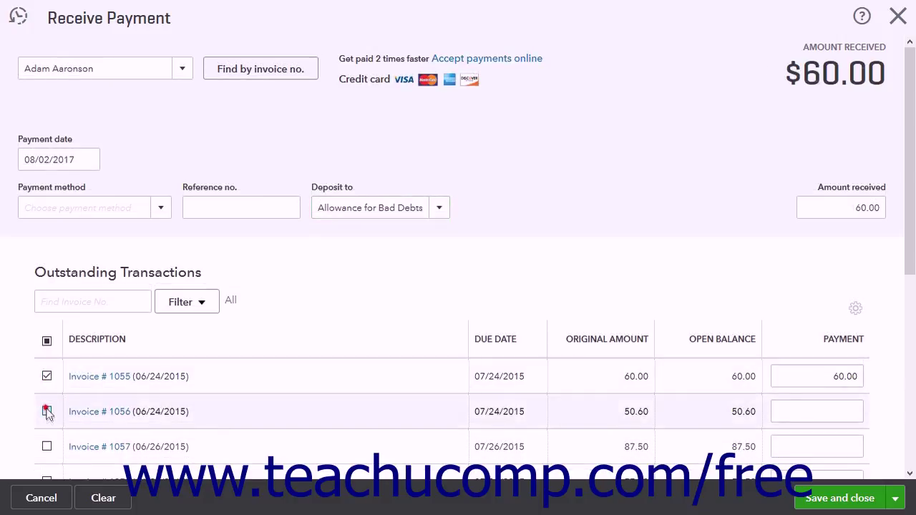
click(46, 412)
click(47, 446)
scroll(50, 443, down, 3)
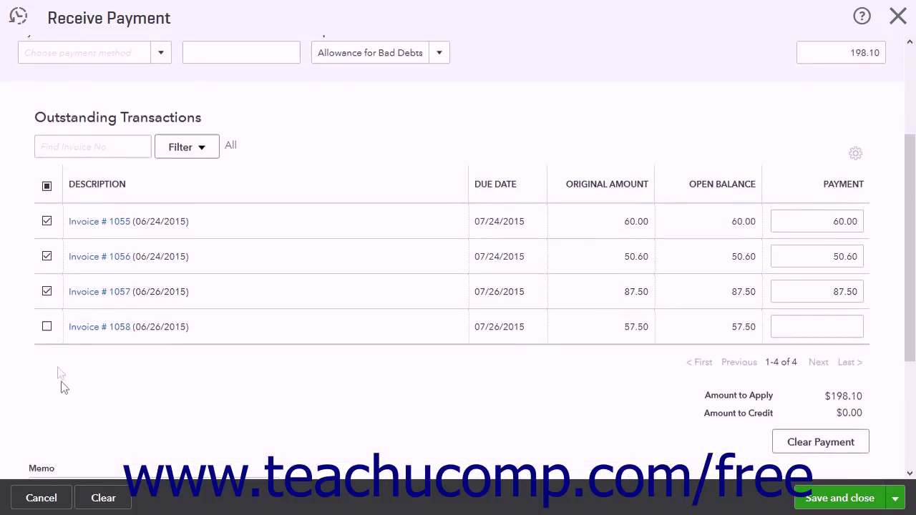
click(45, 327)
scroll(260, 295, up, 3)
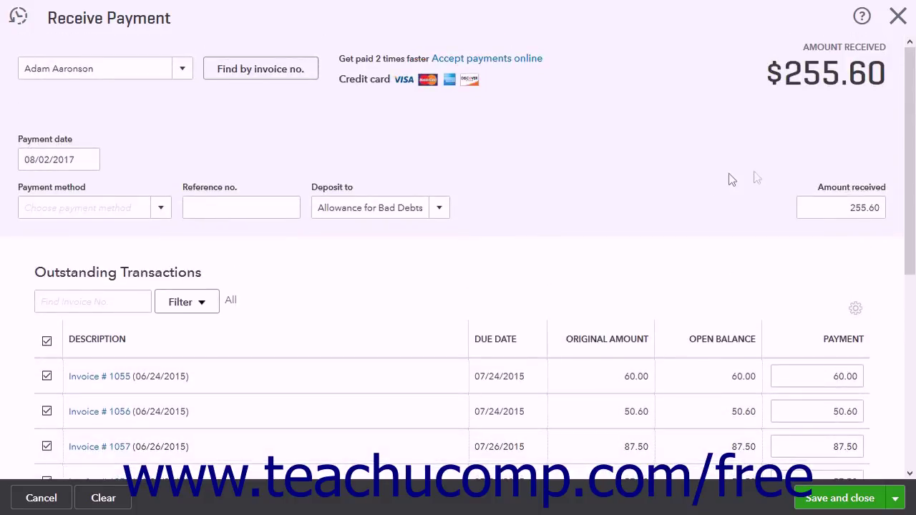
click(833, 206)
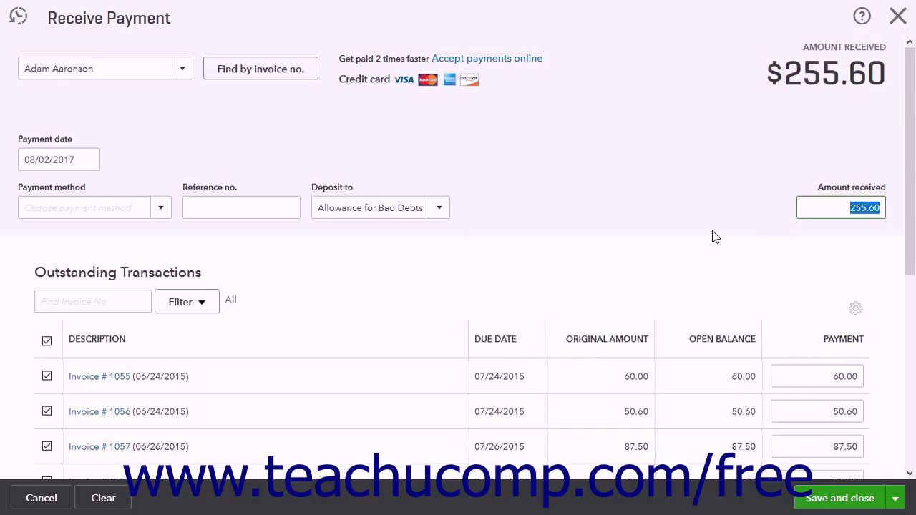
Step: Add a payment memo about writing off the customer's bad debt
scroll(712, 236, down, 2)
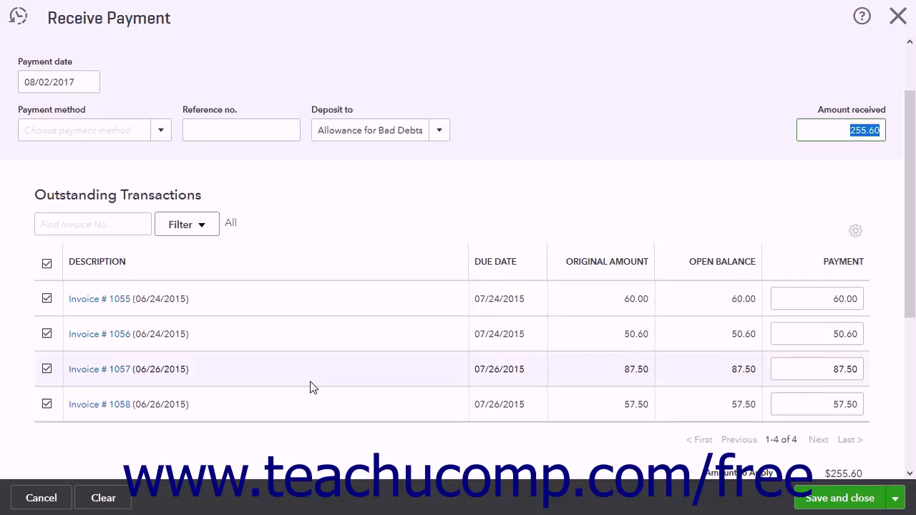
scroll(311, 387, down, 4)
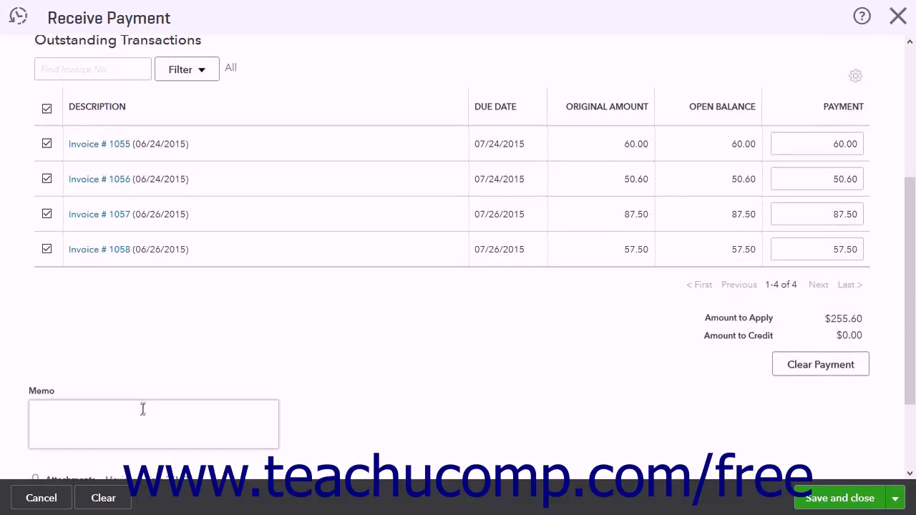
click(139, 416)
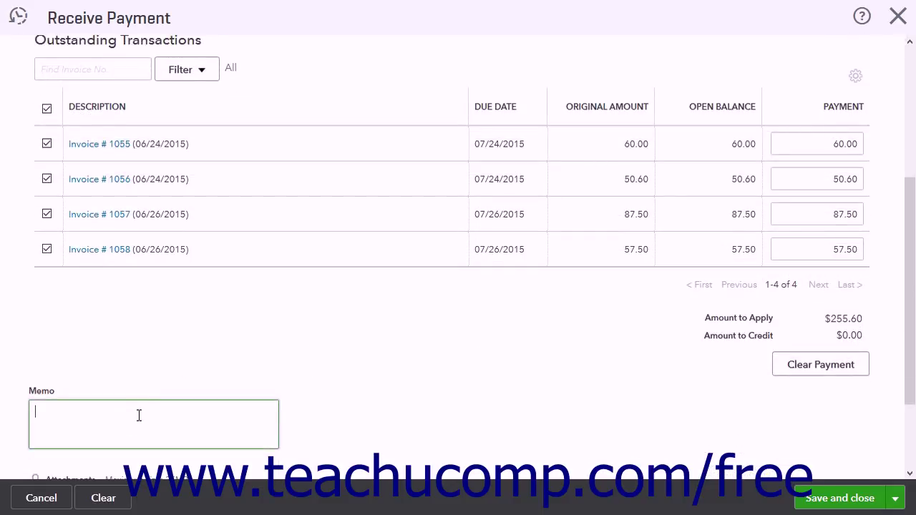
text(Writing off bad debt for Aaronson)
scroll(183, 344, down, 2)
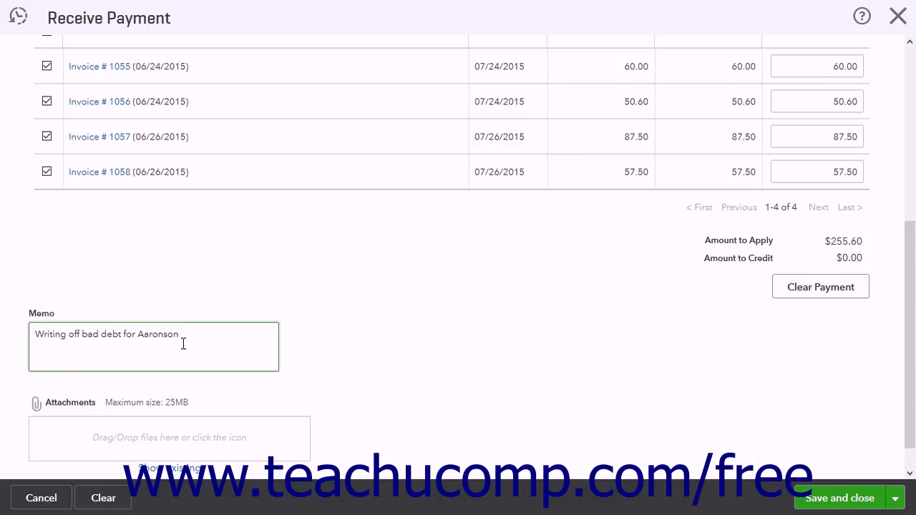